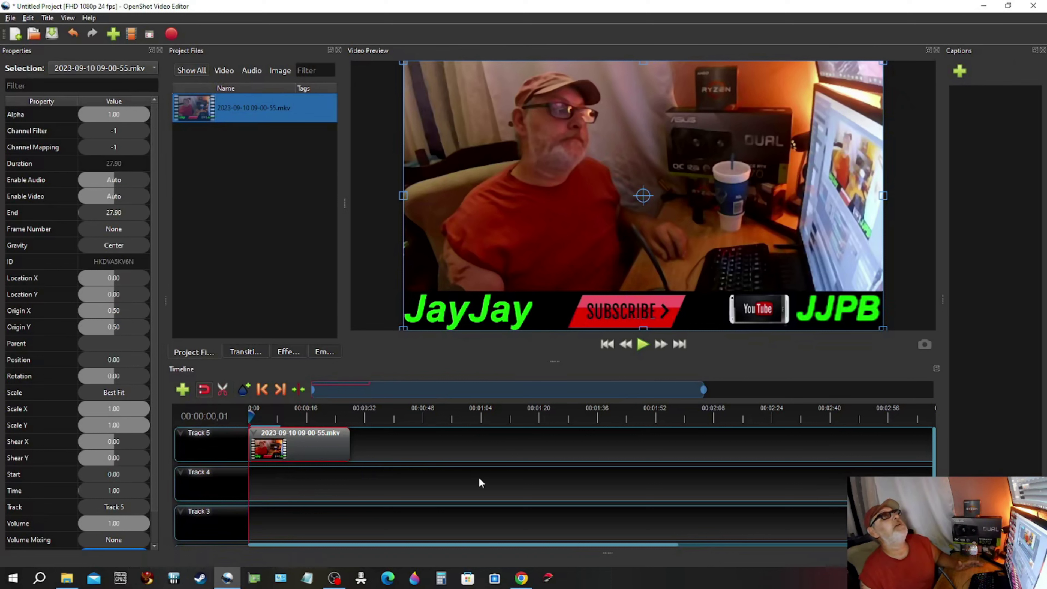
Mute the entire webcam clip on Track 5 by setting its volume to level 0%, and play it back
{"action": "right_click", "coordinate": [304, 450]}
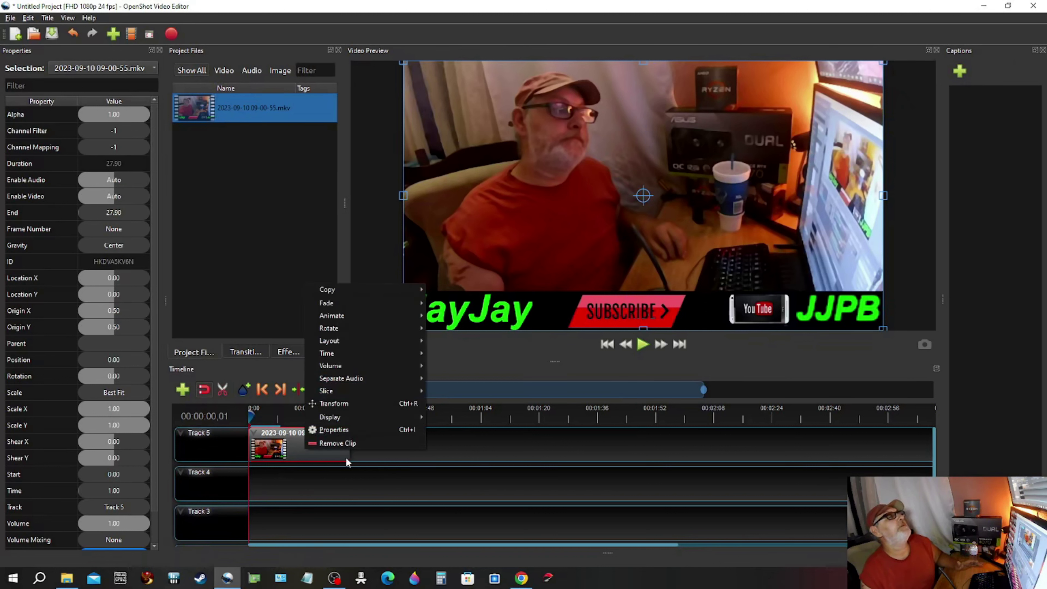
{"action": "mouse_move", "coordinate": [375, 369]}
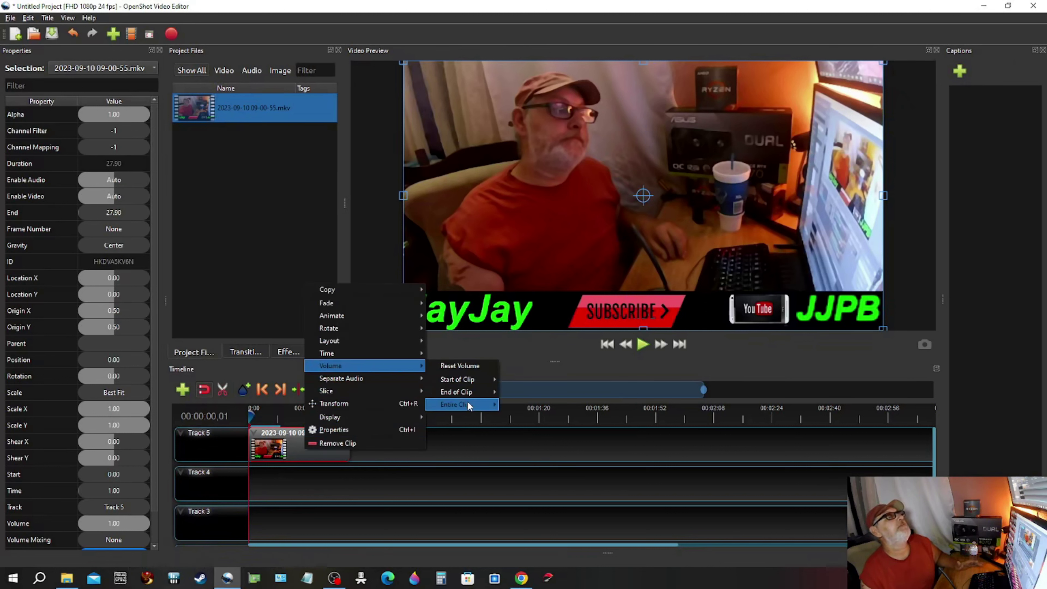
{"action": "mouse_move", "coordinate": [467, 401]}
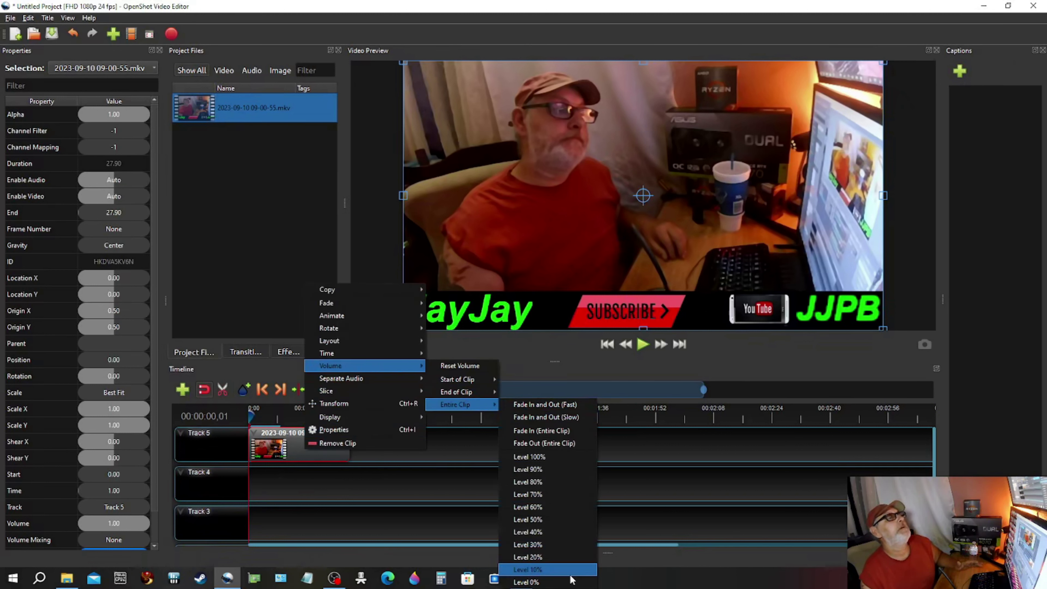
{"action": "left_click", "coordinate": [537, 583]}
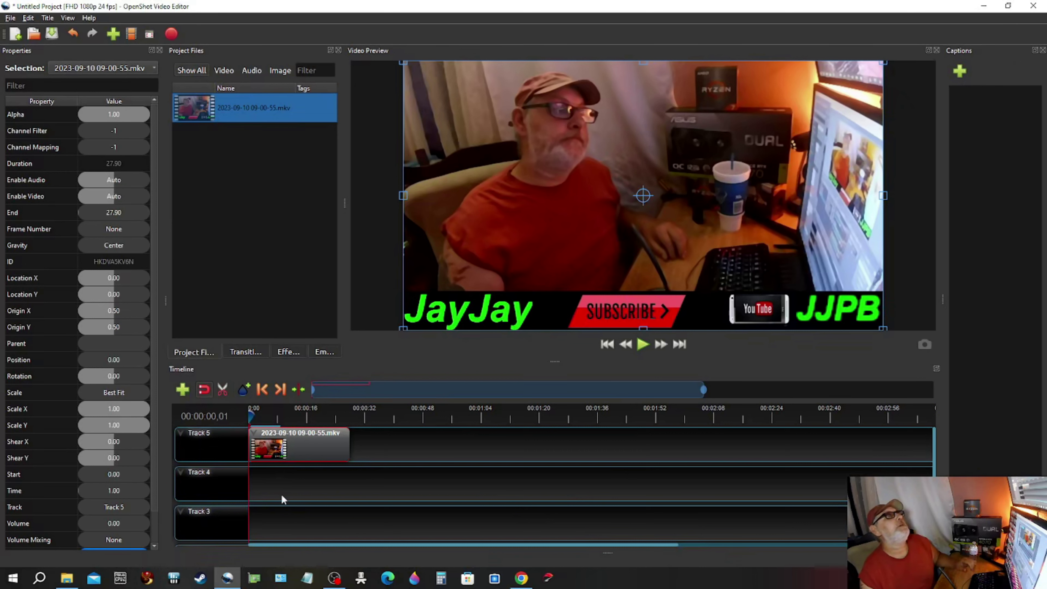
{"action": "left_click", "coordinate": [642, 345]}
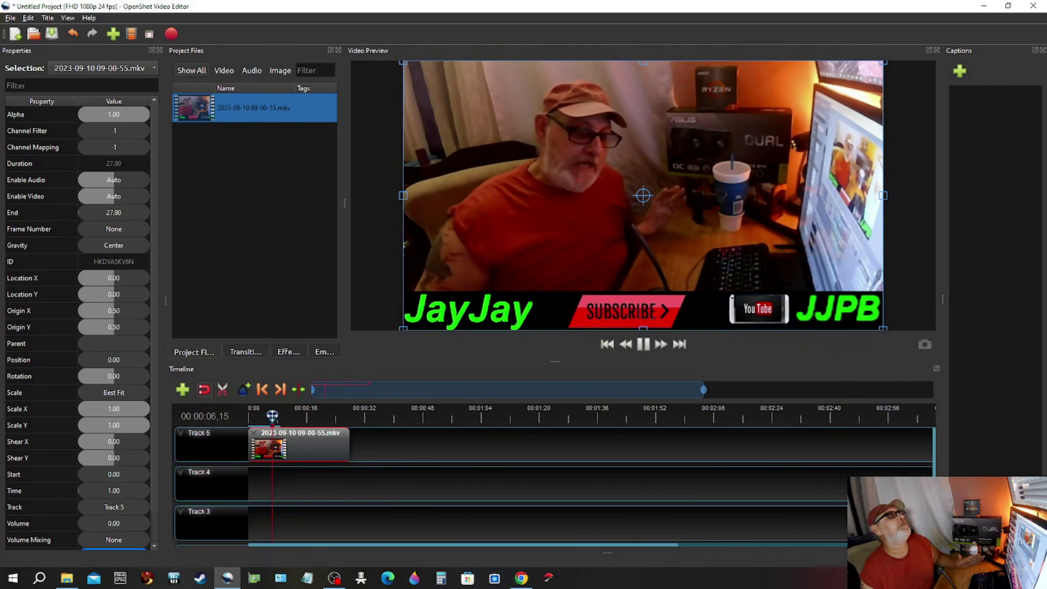
{"action": "mouse_move", "coordinate": [272, 416]}
{"action": "left_mouse_down"}
{"action": "mouse_move", "coordinate": [345, 417]}
{"action": "mouse_move", "coordinate": [253, 416]}
{"action": "mouse_move", "coordinate": [262, 417]}
{"action": "left_mouse_up"}
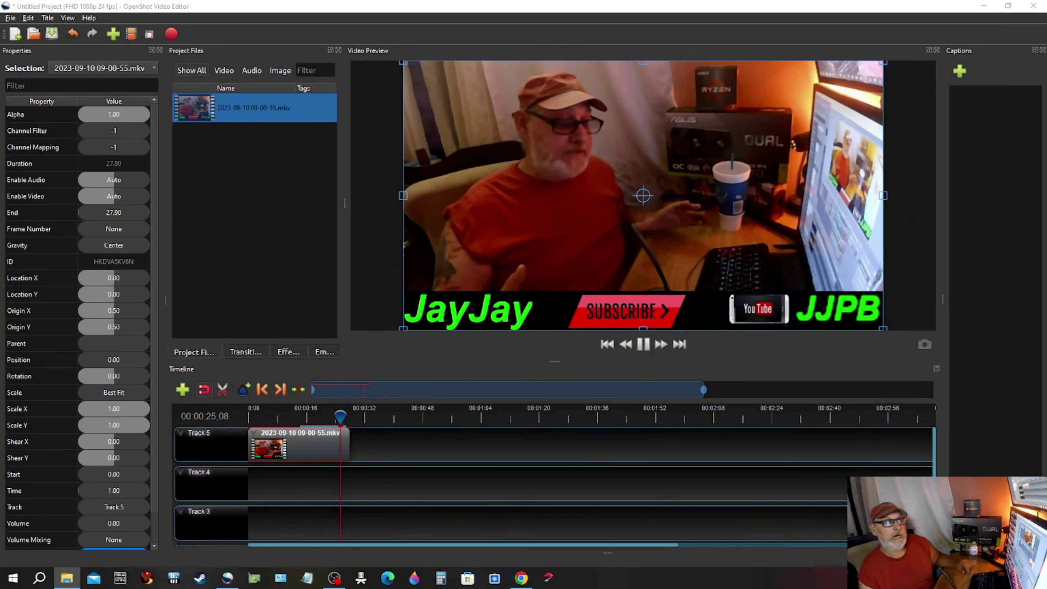
Import the video Button - 99350.mp4 into the project files
{"action": "left_click_drag", "start_coordinate": [264, 210], "coordinate": [238, 202]}
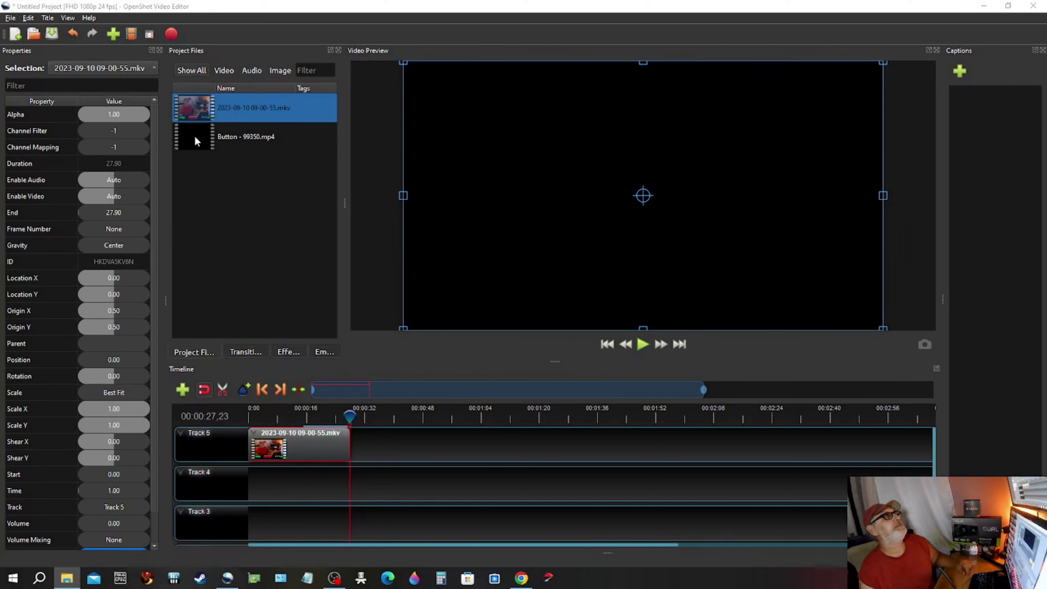
Place the Button - 99350.mp4 clip over the webcam clip on Track 5 at about 10 seconds and remove the overlap's fade transition
{"action": "left_click_drag", "start_coordinate": [194, 136], "coordinate": [287, 440]}
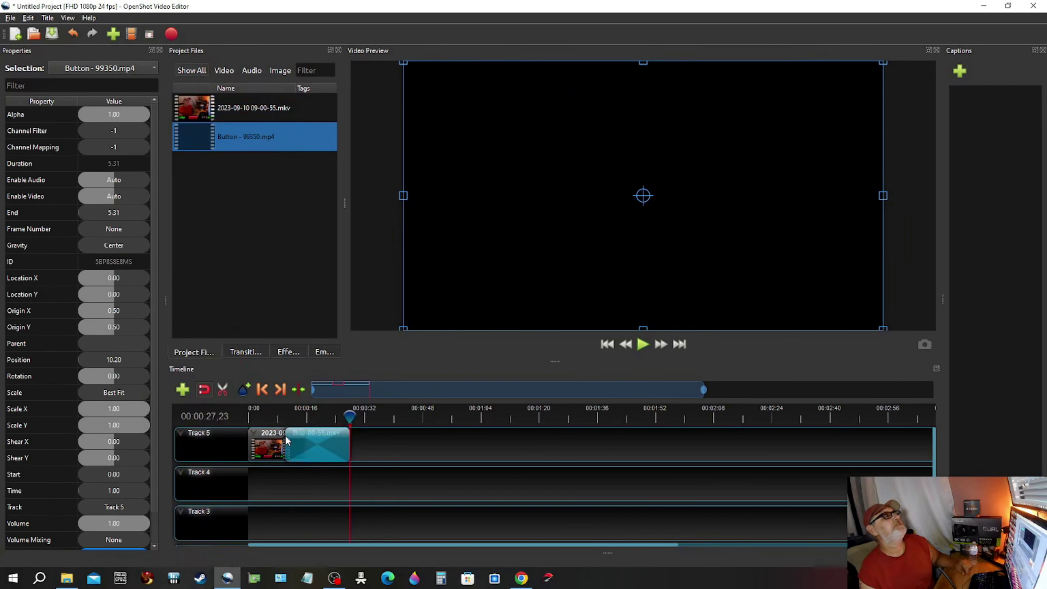
{"action": "right_click", "coordinate": [313, 444]}
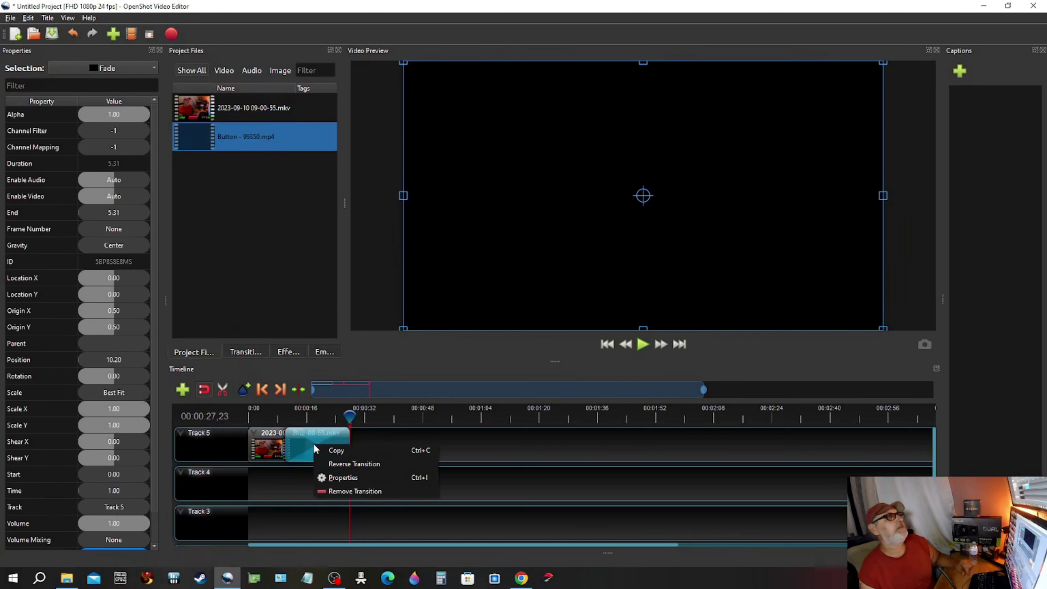
{"action": "left_click", "coordinate": [344, 491]}
Play the section from just before the 10-second mark to check how the button clip appears over the webcam video
{"action": "left_click_drag", "start_coordinate": [349, 416], "coordinate": [284, 419]}
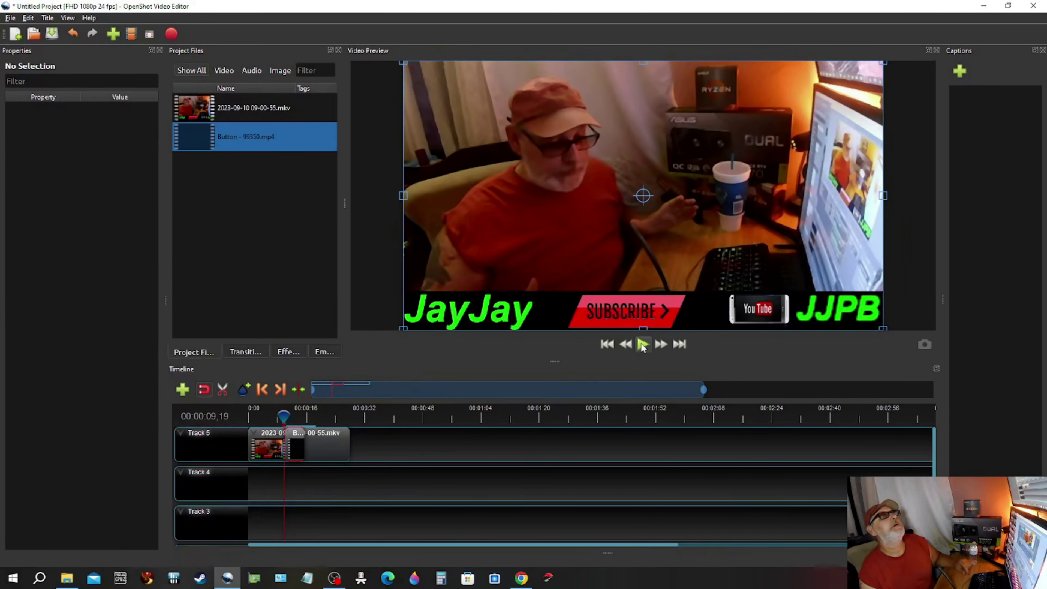
{"action": "left_click", "coordinate": [637, 346]}
{"action": "left_click", "coordinate": [642, 350]}
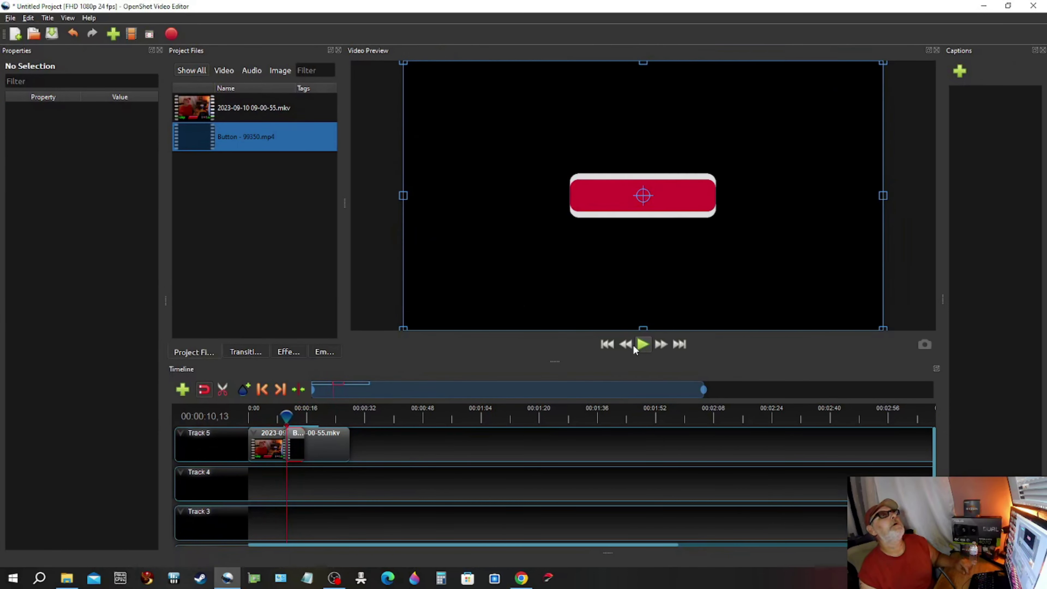
{"action": "left_click", "coordinate": [634, 348]}
{"action": "left_click", "coordinate": [644, 345]}
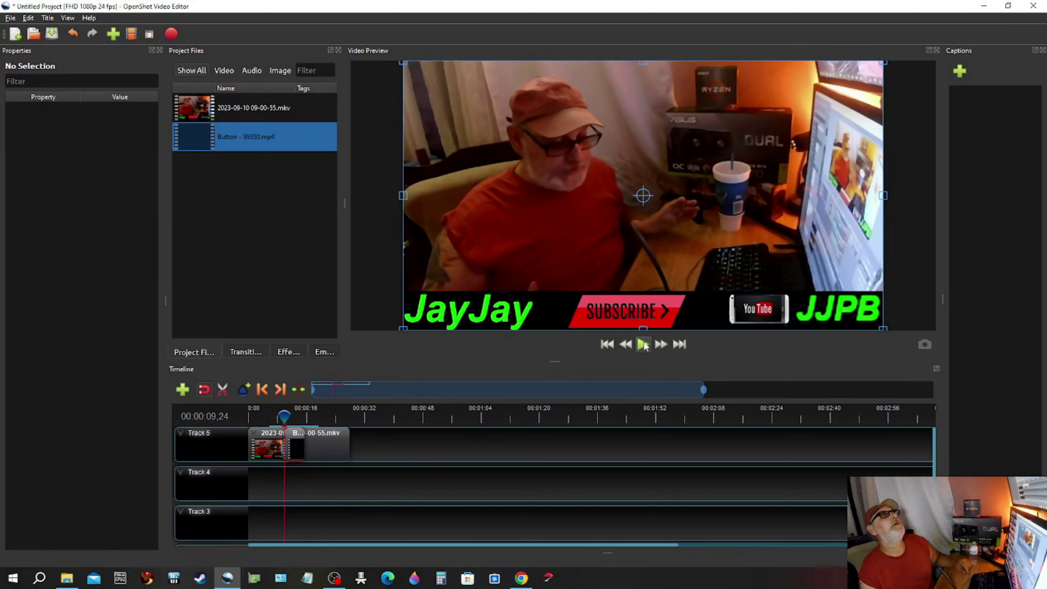
{"action": "left_click", "coordinate": [644, 345]}
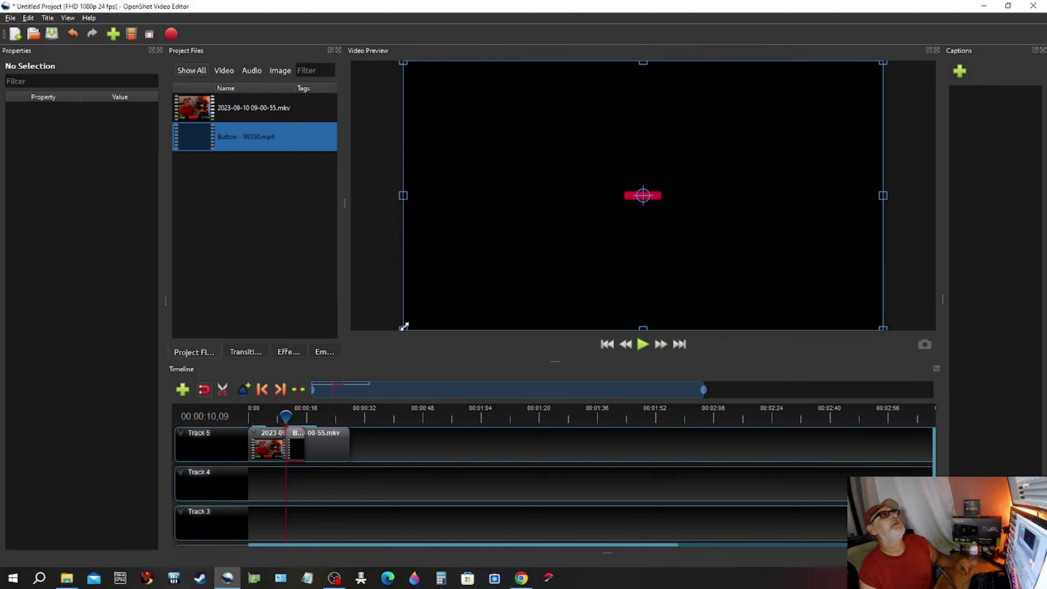
Move the button clip onto Track 4 and remove it from the timeline
{"action": "left_click_drag", "start_coordinate": [295, 442], "coordinate": [385, 483]}
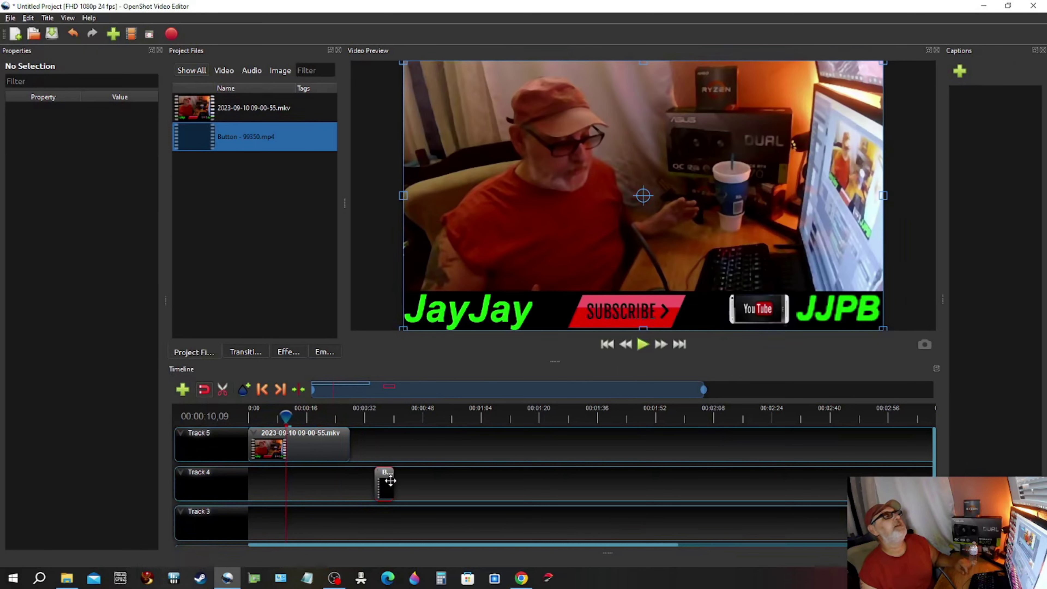
{"action": "right_click", "coordinate": [385, 484]}
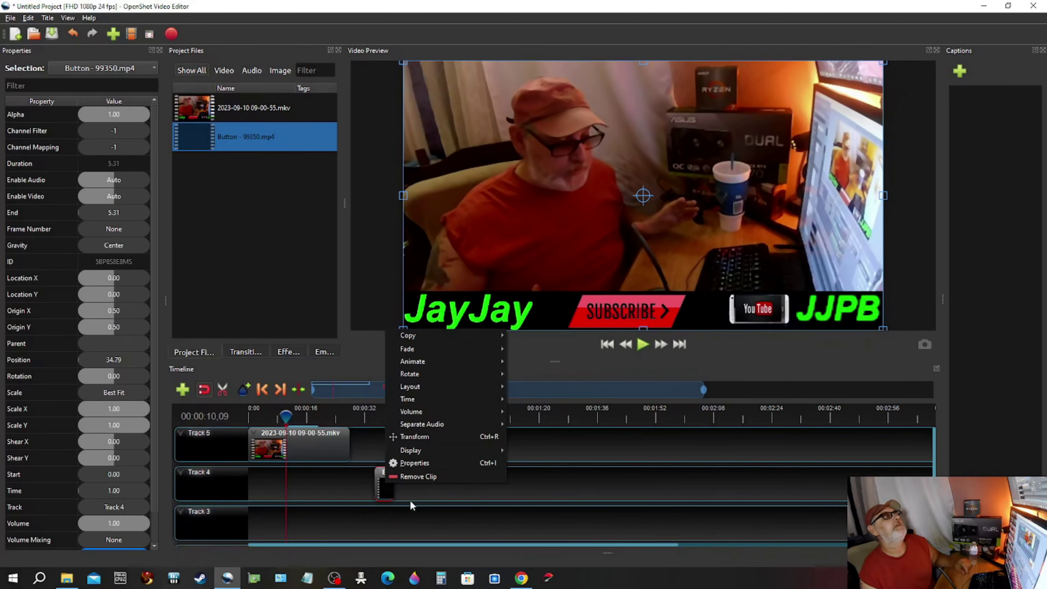
{"action": "left_click", "coordinate": [436, 477]}
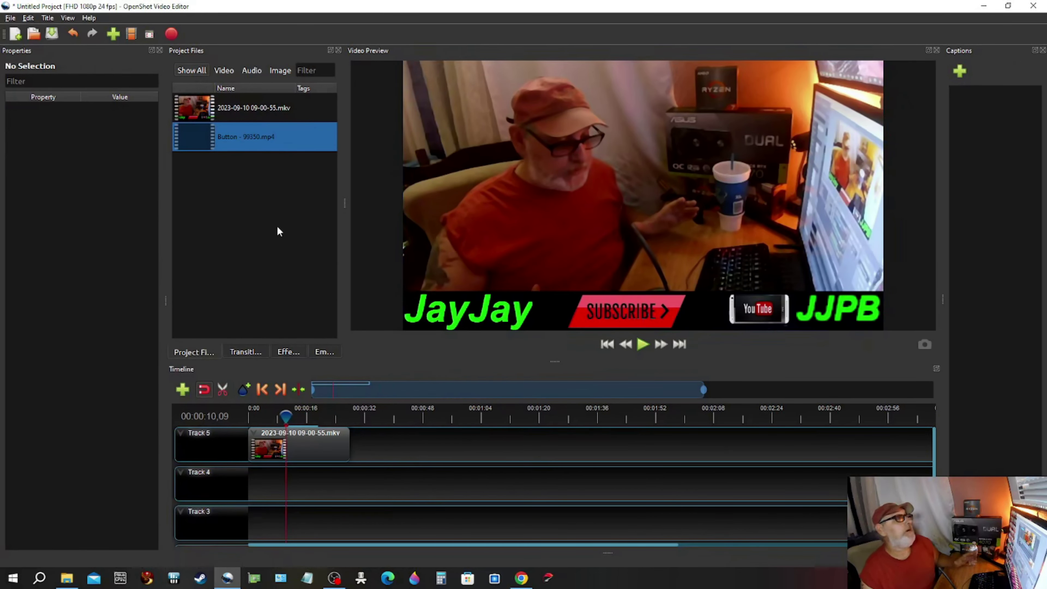
Place Button - 99350.mp4 over the webcam clip on Track 5 at 10.33 seconds and remove the overlap's fade transition
{"action": "left_click_drag", "start_coordinate": [198, 139], "coordinate": [286, 444]}
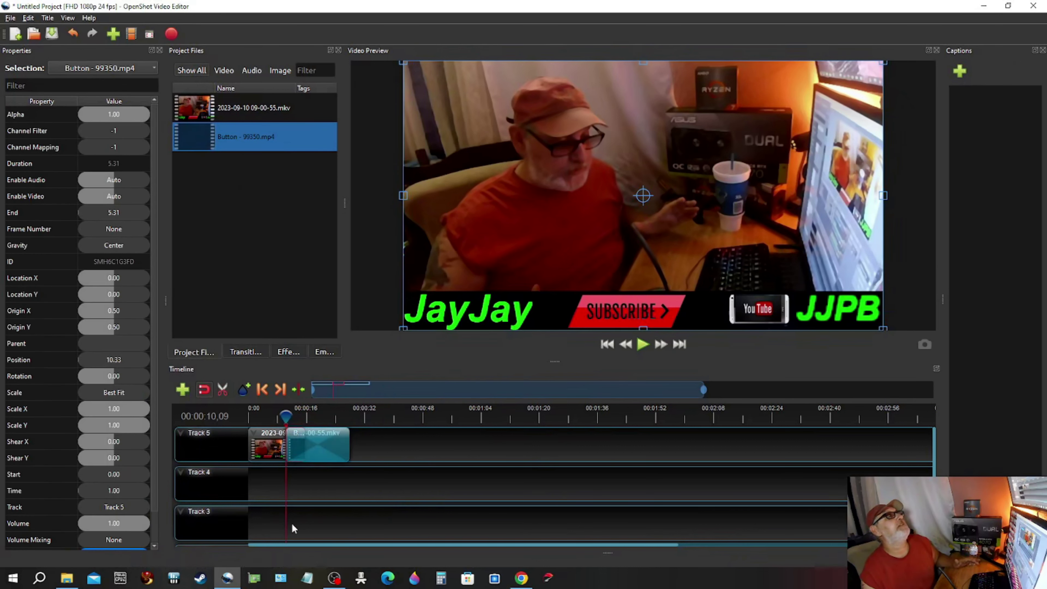
{"action": "right_click", "coordinate": [314, 445]}
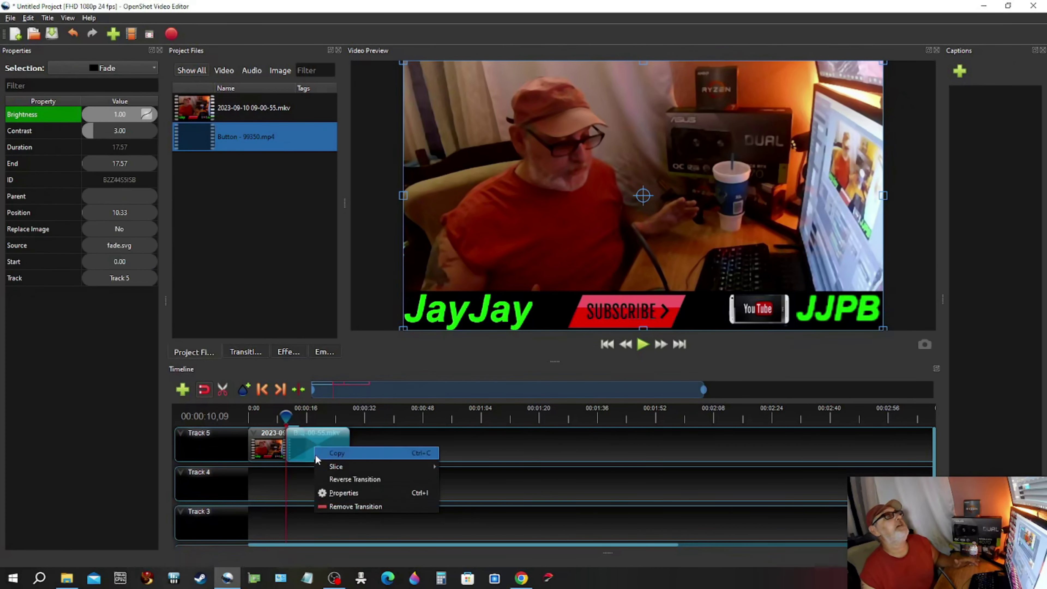
{"action": "left_click", "coordinate": [346, 508]}
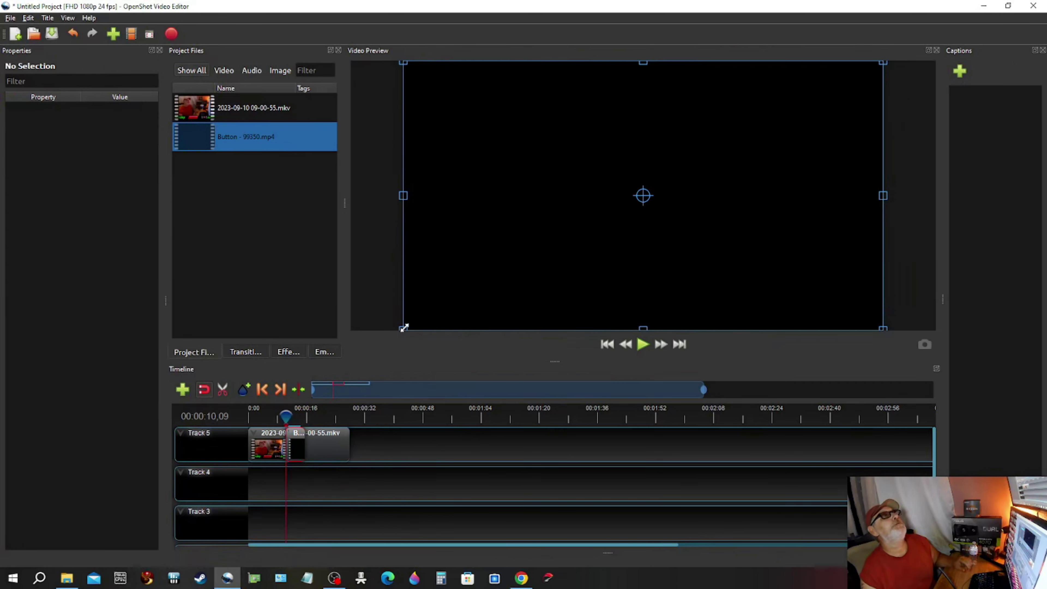
Shrink the button clip into the video frame's upper-right corner and play back from about 8 seconds to check the overlay
{"action": "left_click_drag", "start_coordinate": [405, 327], "coordinate": [740, 89]}
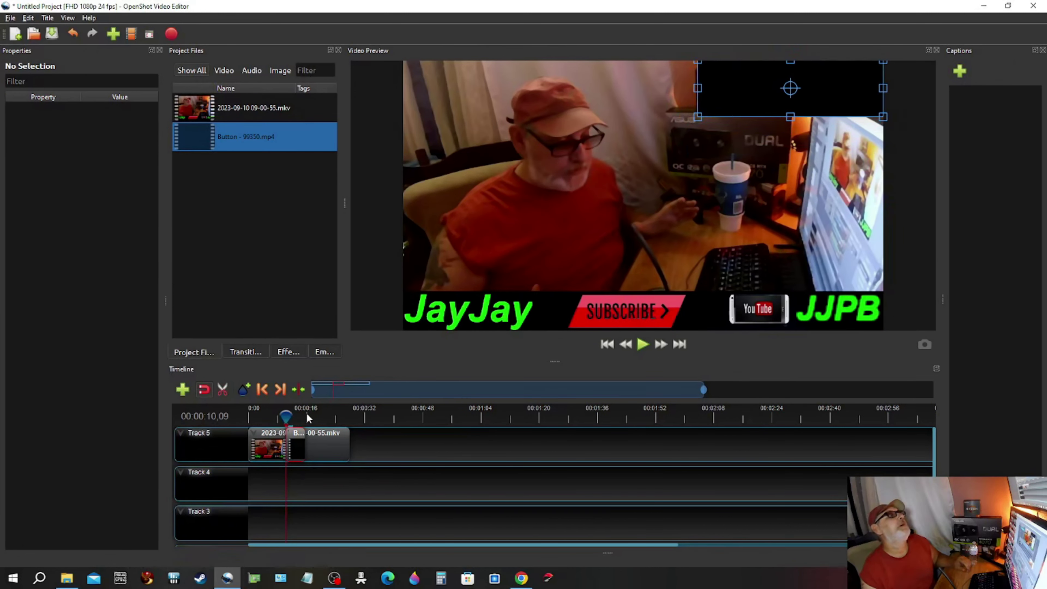
{"action": "left_click_drag", "start_coordinate": [287, 415], "coordinate": [280, 416]}
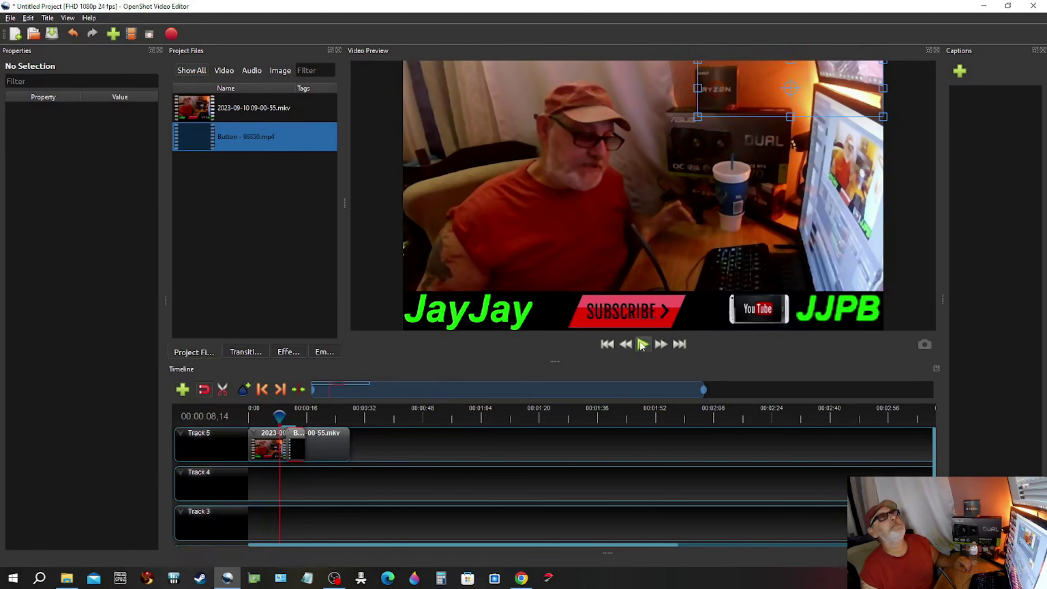
{"action": "left_click", "coordinate": [642, 345]}
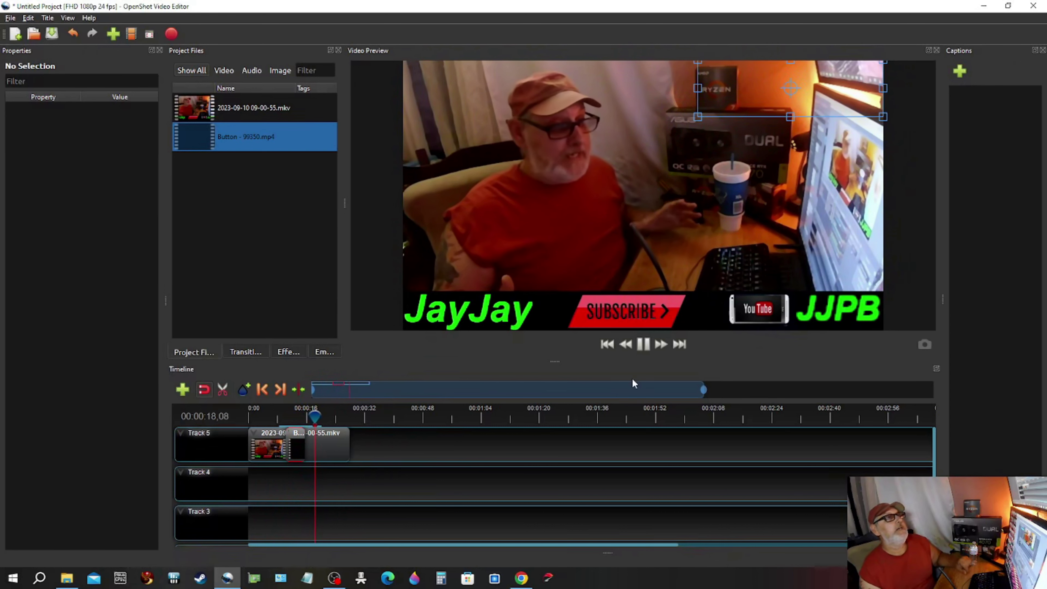
{"action": "left_click", "coordinate": [643, 345]}
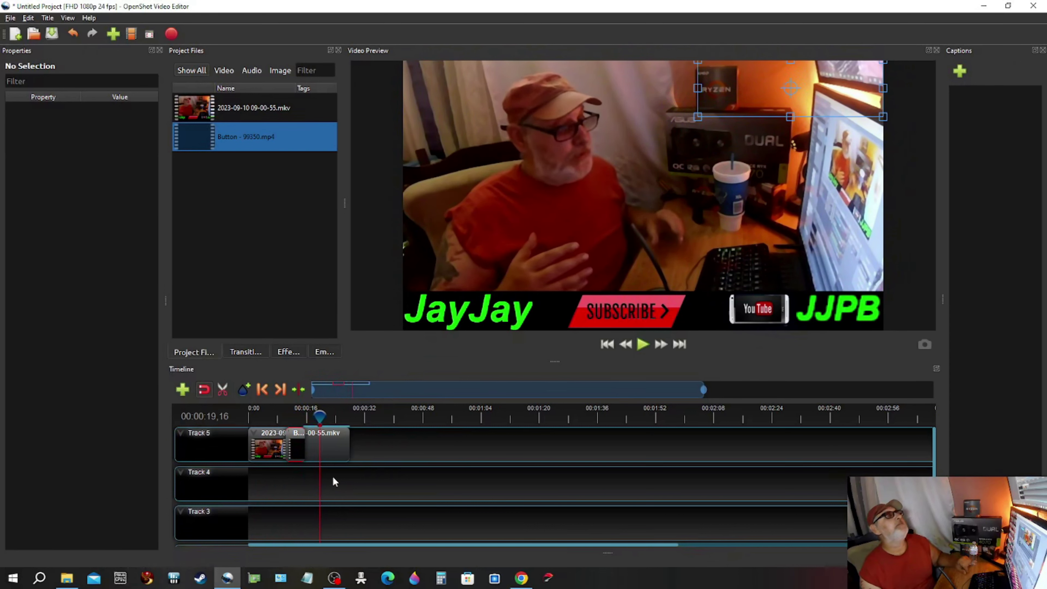
Apply a fast fade-out to the end of the webcam clip on Track 5
{"action": "left_click", "coordinate": [343, 449]}
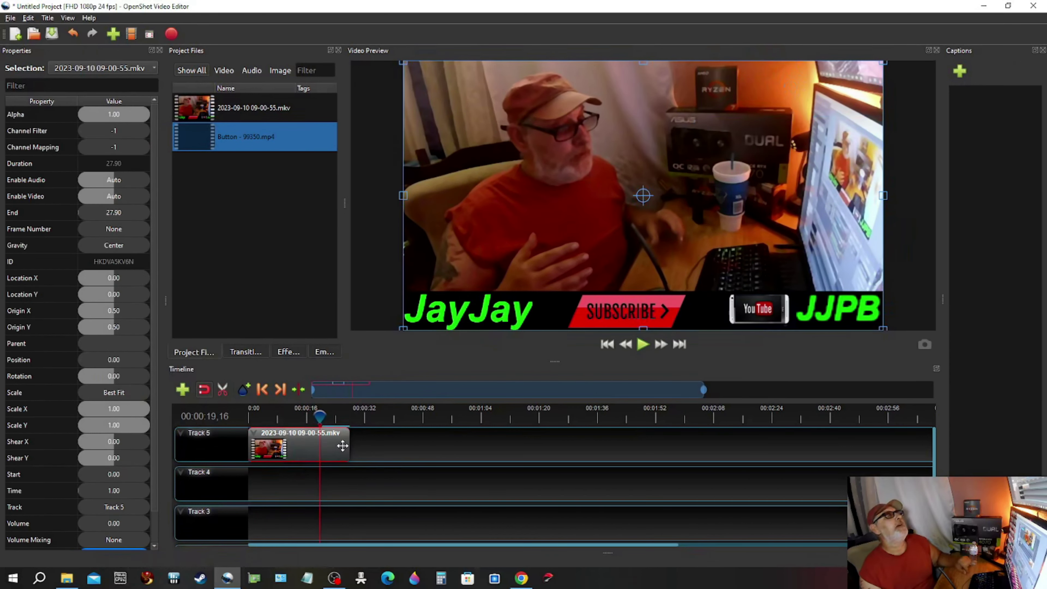
{"action": "right_click", "coordinate": [342, 447]}
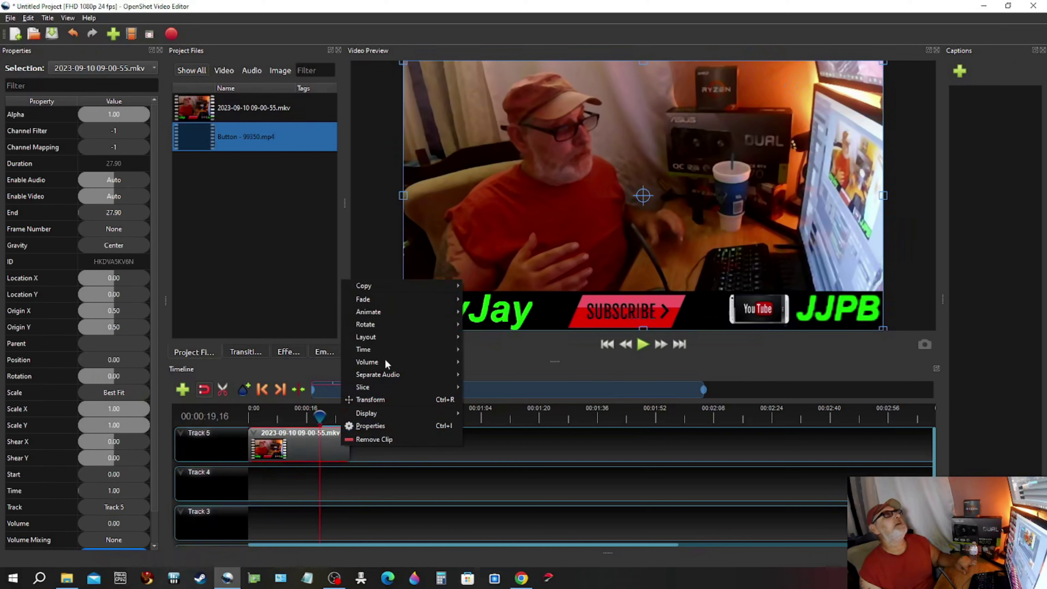
{"action": "mouse_move", "coordinate": [391, 306]}
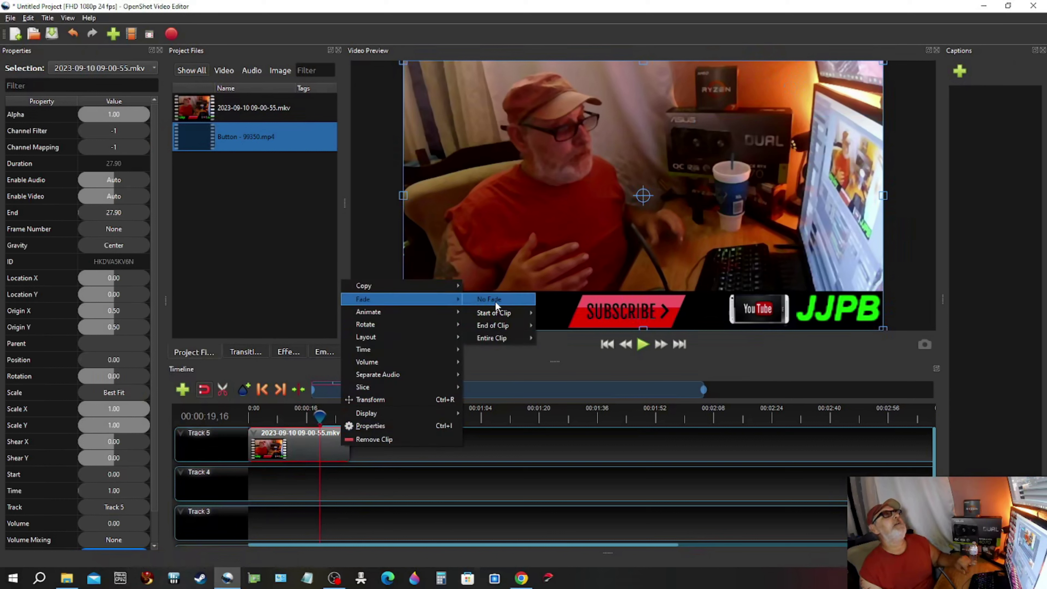
{"action": "mouse_move", "coordinate": [494, 325]}
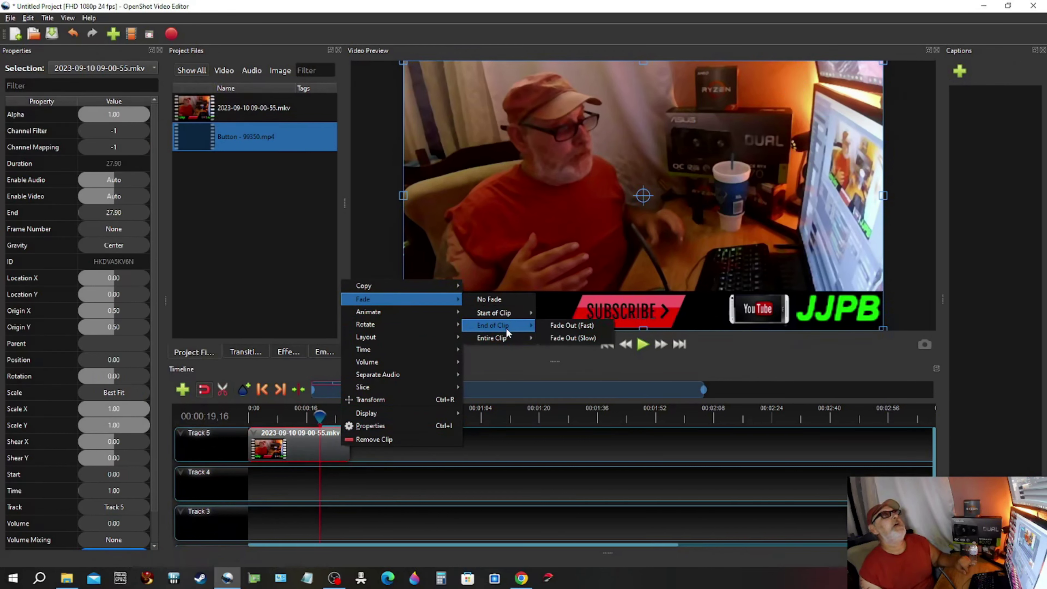
{"action": "left_click", "coordinate": [576, 326]}
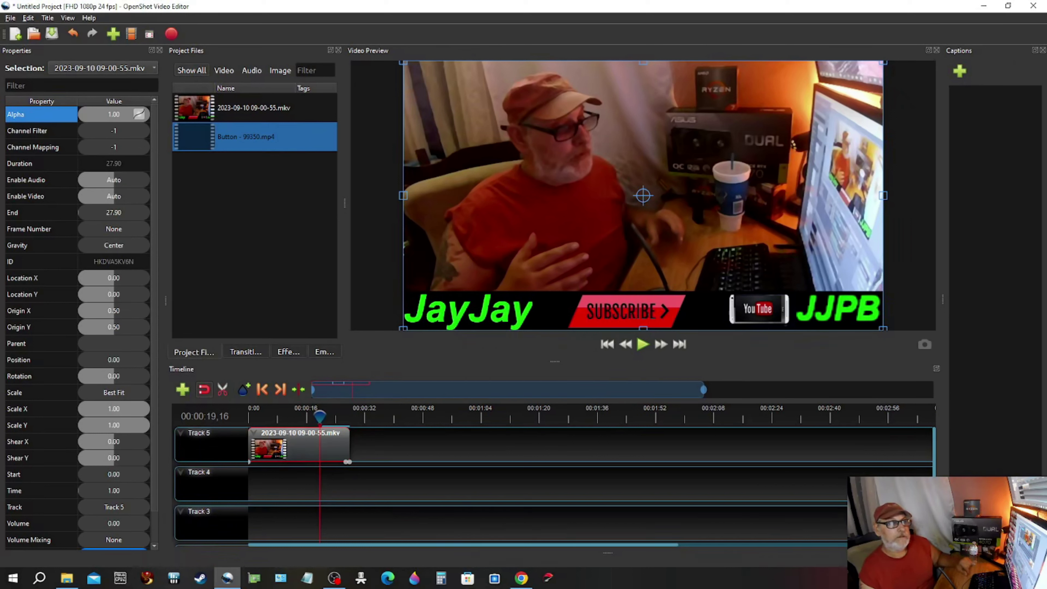
Import Subscribe - 90817.mp4 and place it on Track 5 directly after the webcam clip, at 27.90 seconds
{"action": "left_click_drag", "start_coordinate": [1046, 368], "coordinate": [268, 280]}
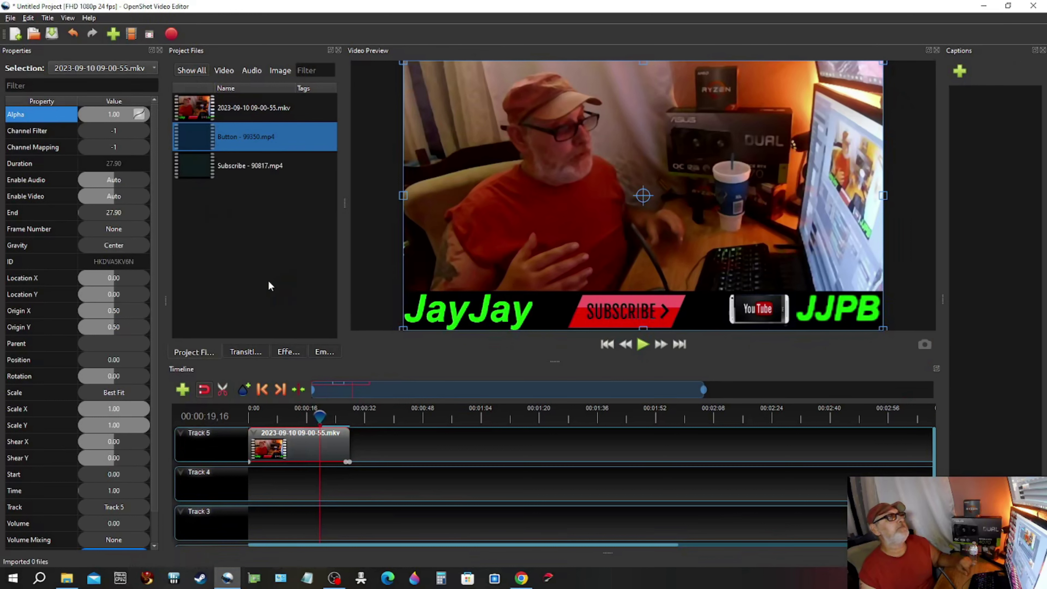
{"action": "left_click_drag", "start_coordinate": [200, 166], "coordinate": [351, 440]}
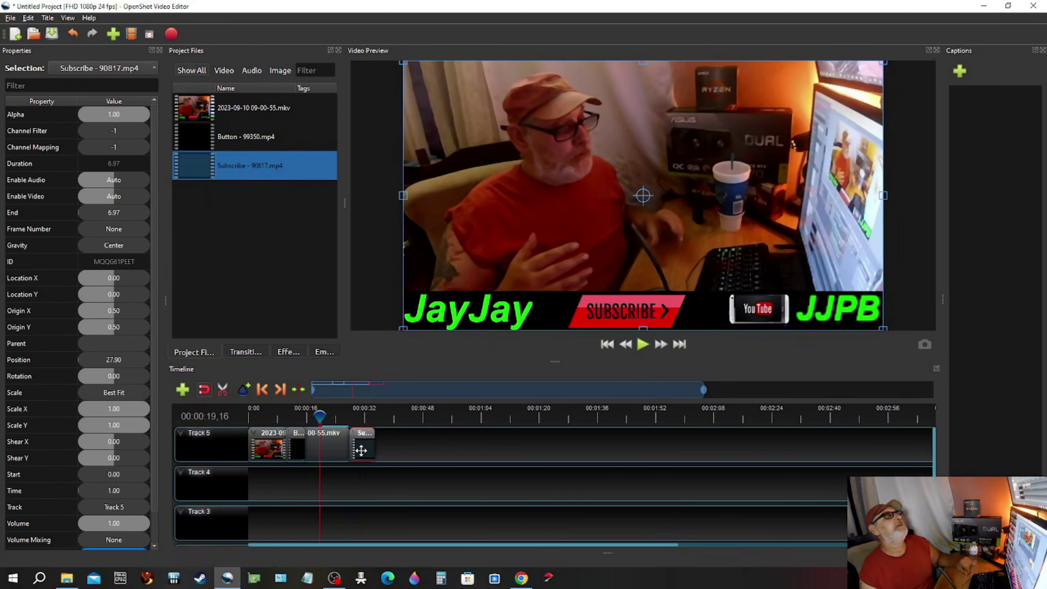
Apply a fast fade-out to the end of the Subscribe - 90817.mp4 clip
{"action": "right_click", "coordinate": [364, 447]}
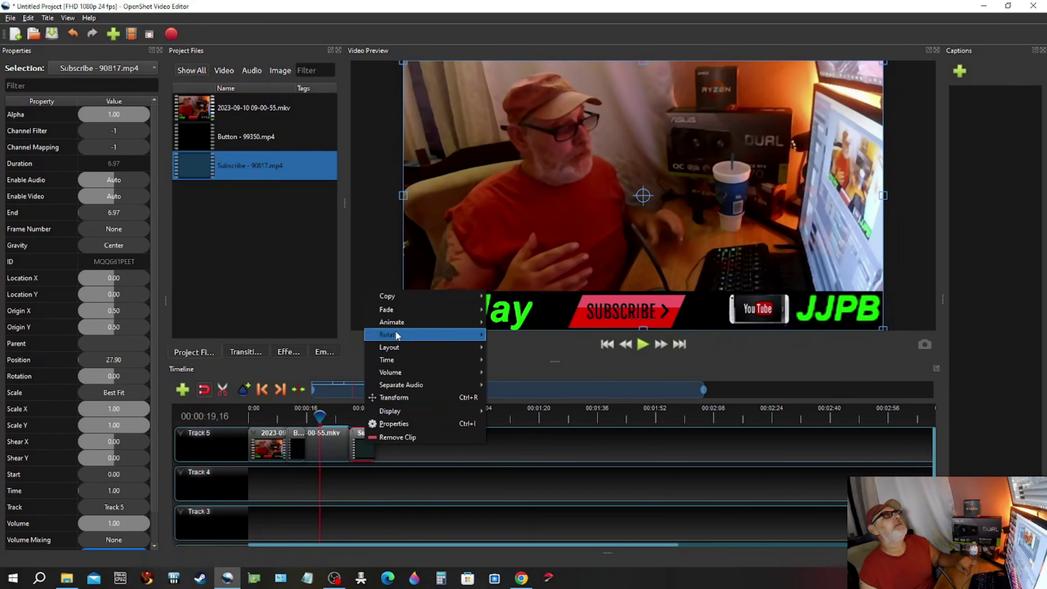
{"action": "mouse_move", "coordinate": [427, 313]}
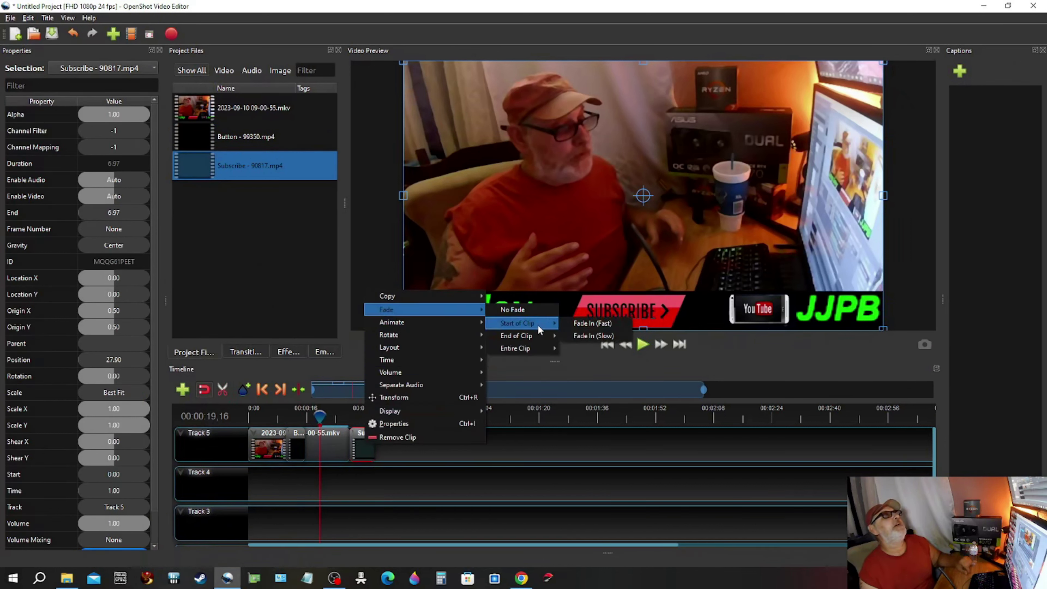
{"action": "mouse_move", "coordinate": [535, 335]}
{"action": "left_click", "coordinate": [604, 335]}
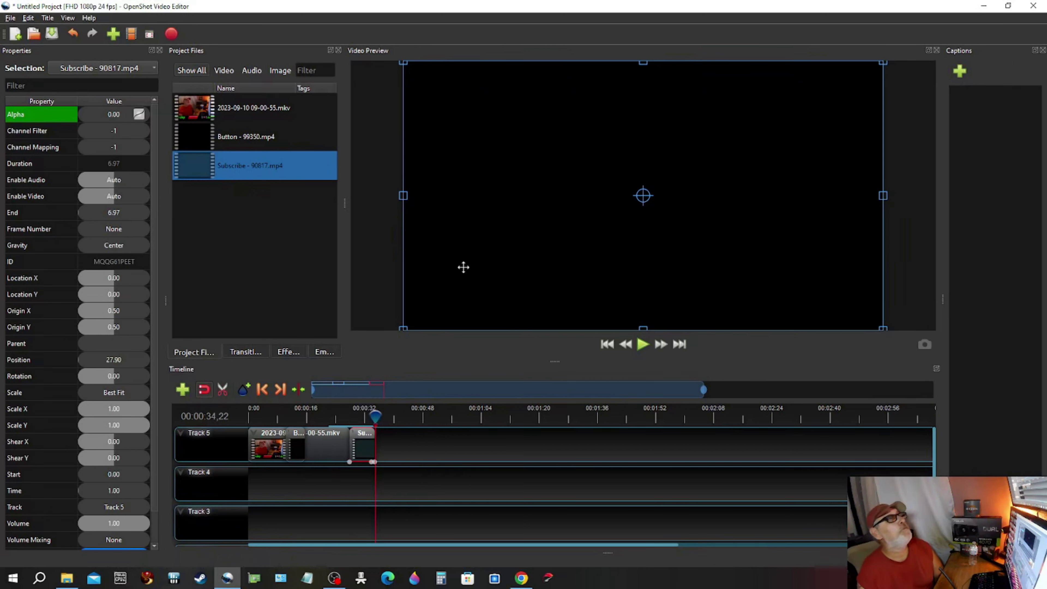
Start exporting the video and browse for a destination folder, going to OBS FROM CAMERA on New Volume (E:)
{"action": "left_click", "coordinate": [171, 36]}
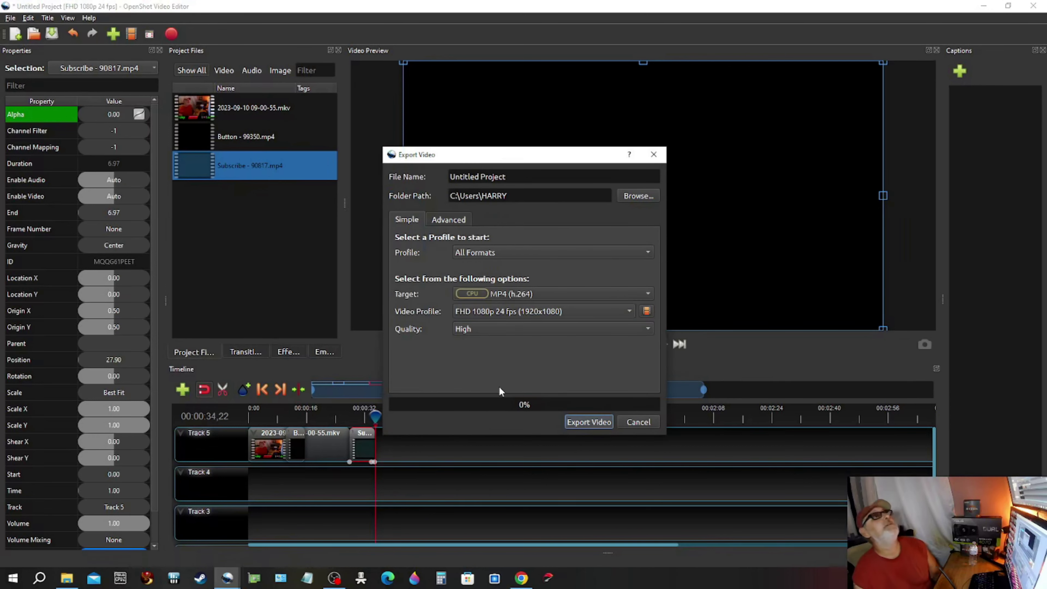
{"action": "left_click", "coordinate": [629, 195]}
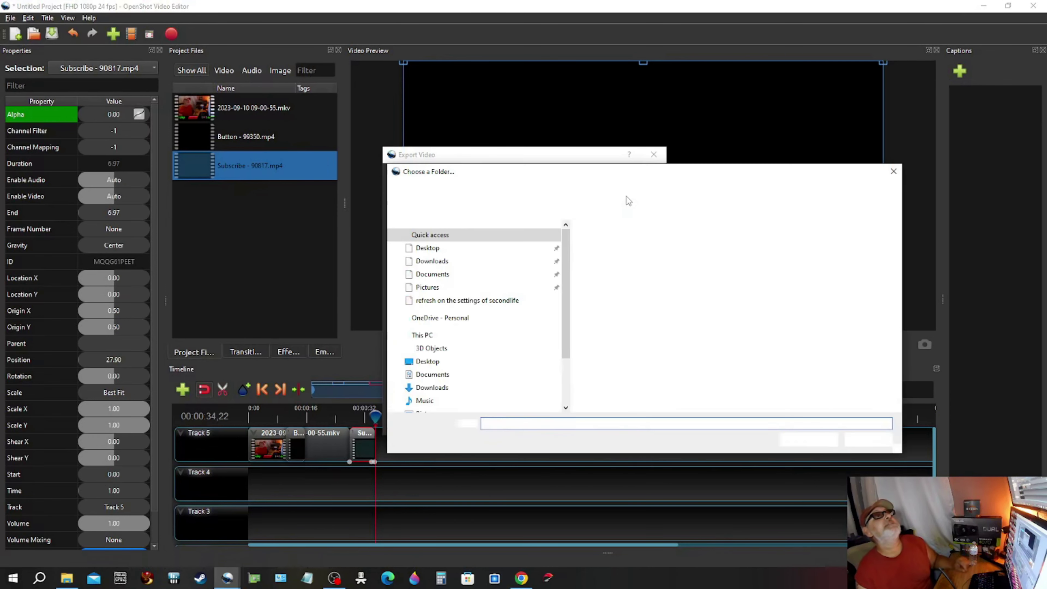
{"action": "scroll", "coordinate": [536, 338], "scroll_direction": "down", "scroll_amount": 2}
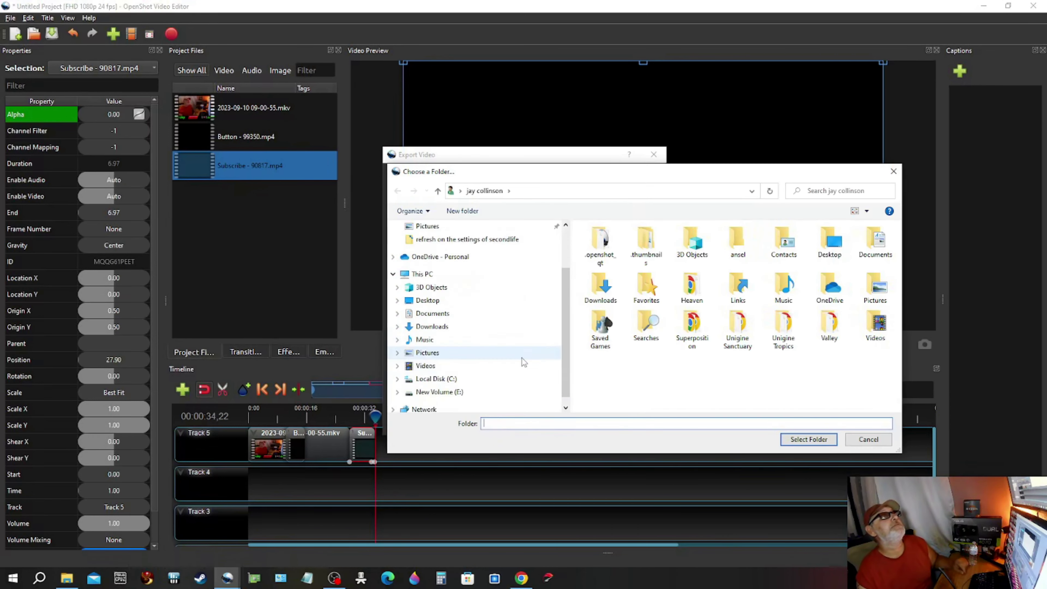
{"action": "left_click", "coordinate": [397, 379]}
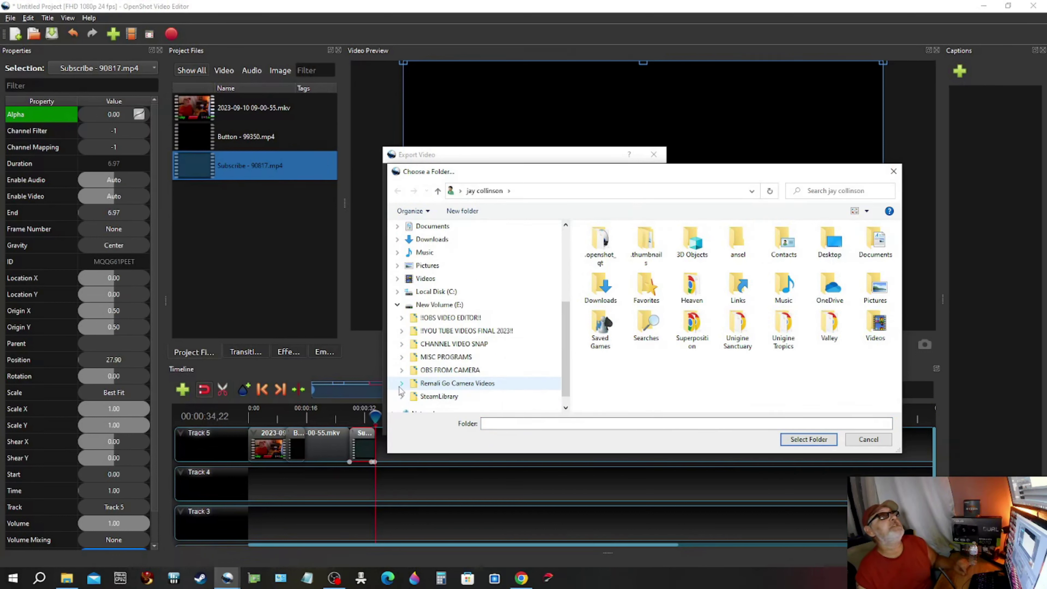
{"action": "left_click", "coordinate": [401, 371]}
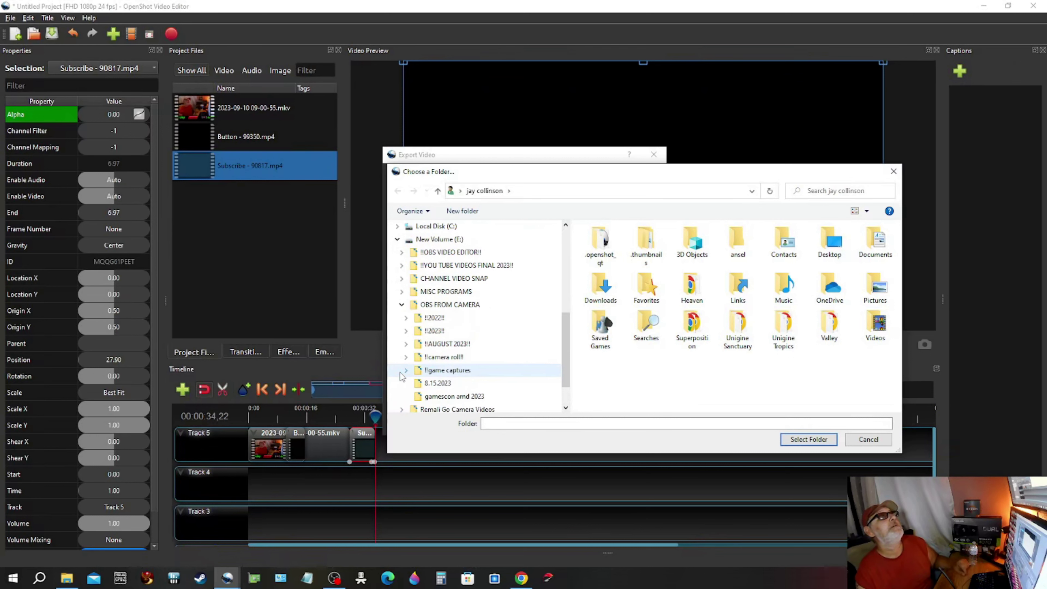
{"action": "left_click", "coordinate": [475, 307]}
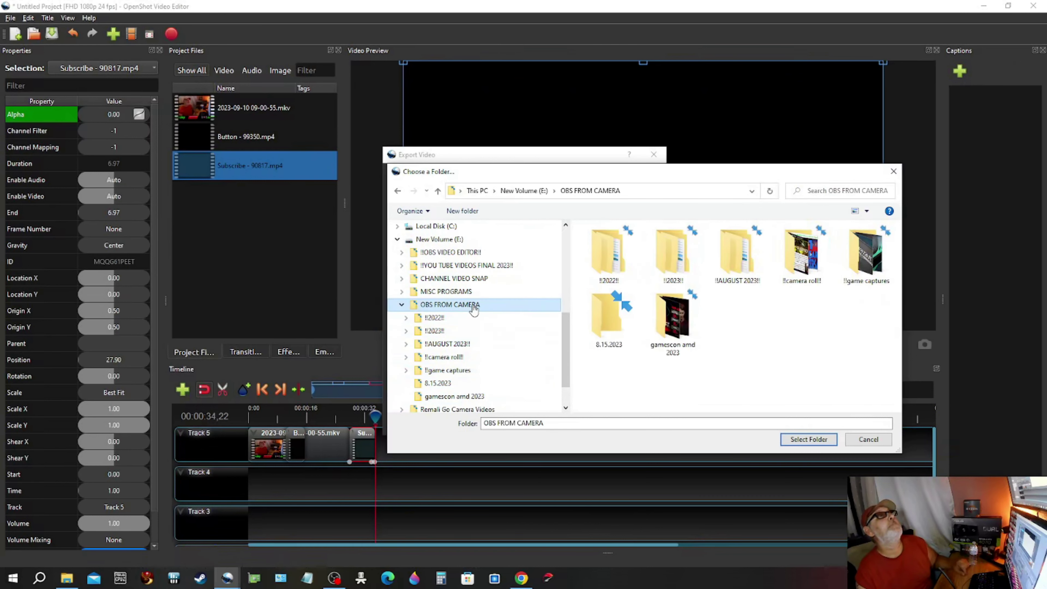
Create a folder named "test videos" inside OBS FROM CAMERA and choose it as the export destination
{"action": "left_click", "coordinate": [468, 211]}
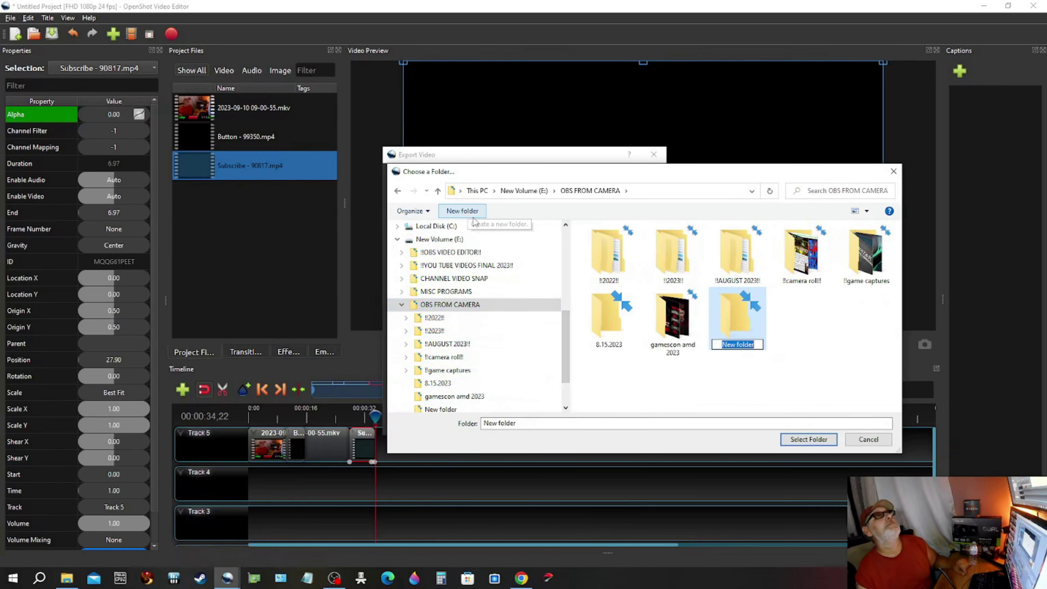
{"action": "type", "text": "t"}
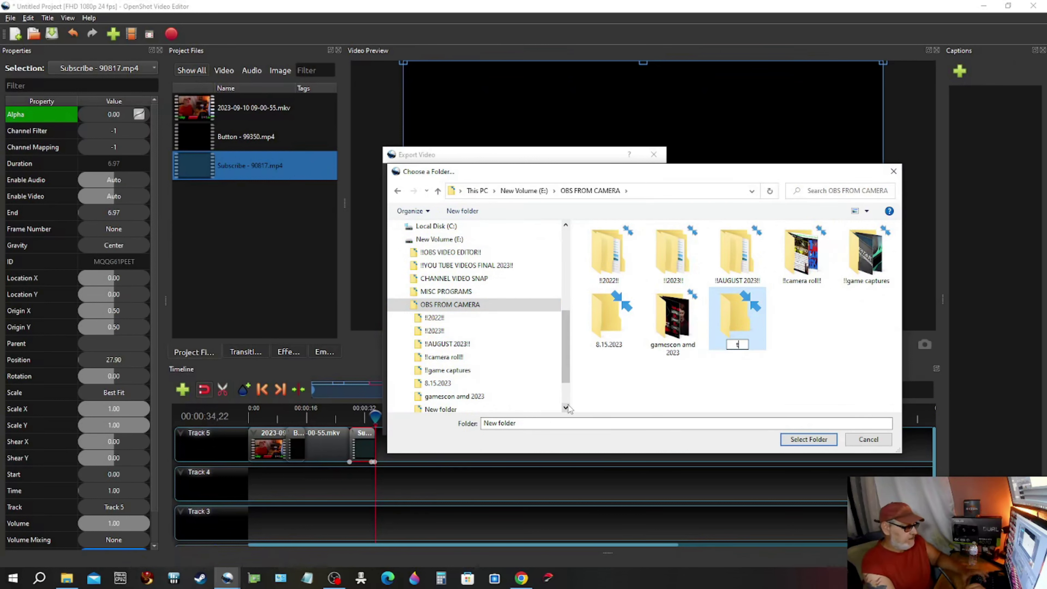
{"action": "type", "text": "est"}
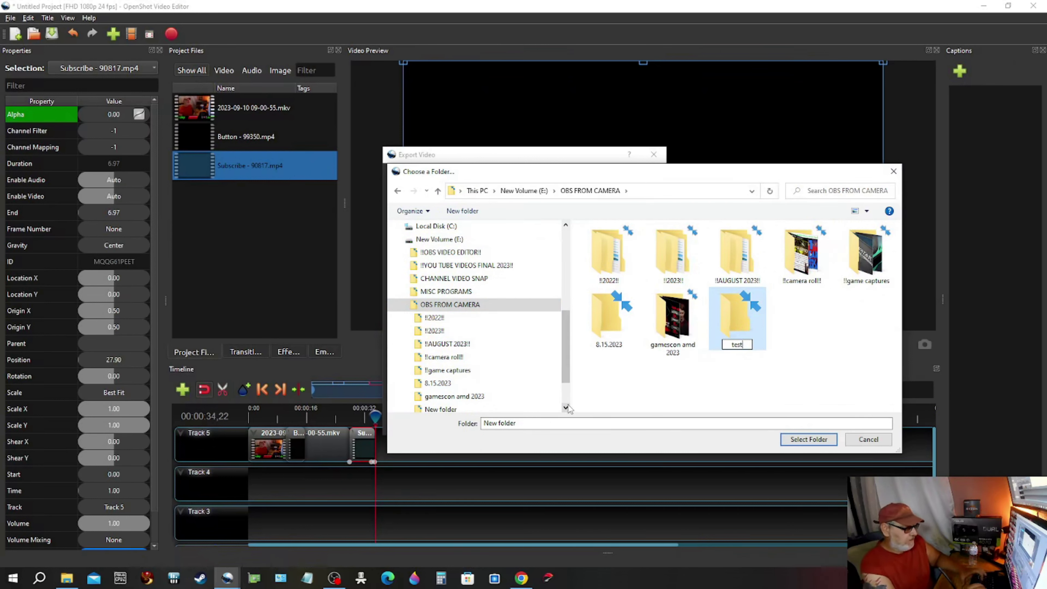
{"action": "type", "text": " videos"}
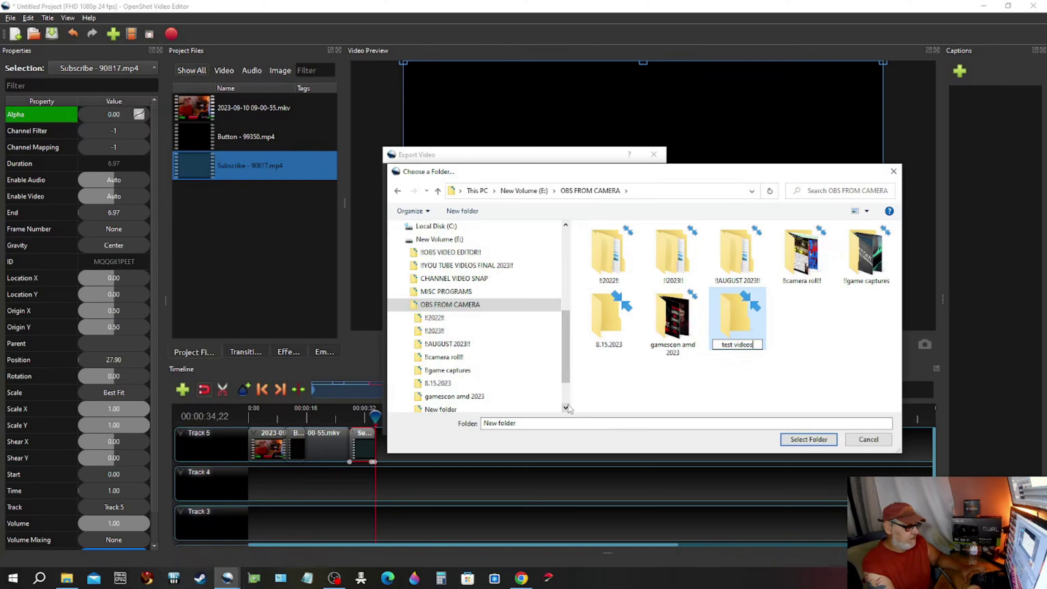
{"action": "key", "text": "Return"}
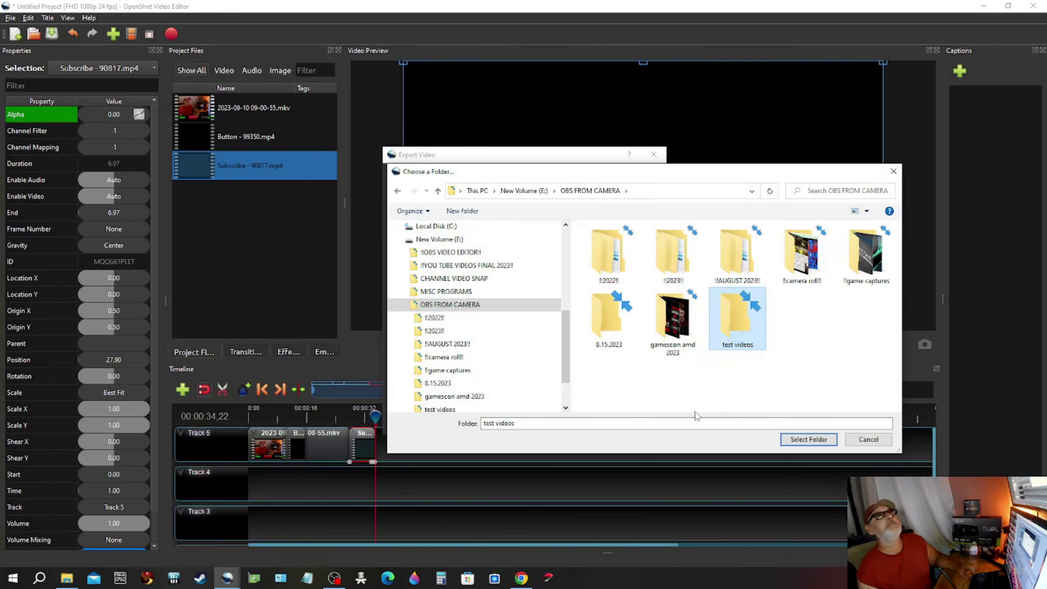
{"action": "double_click", "coordinate": [749, 331]}
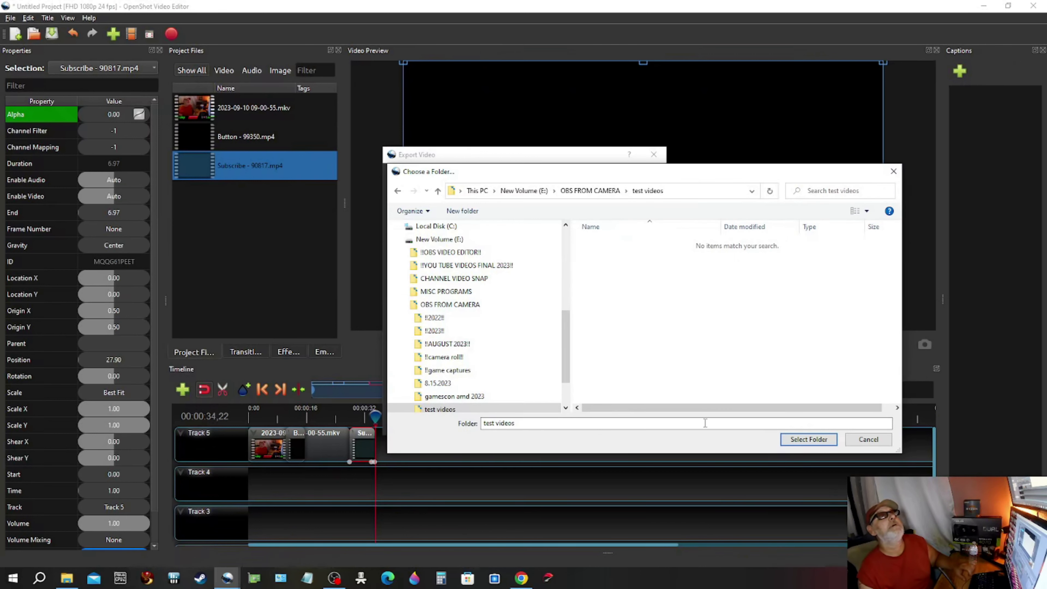
{"action": "left_click", "coordinate": [807, 440]}
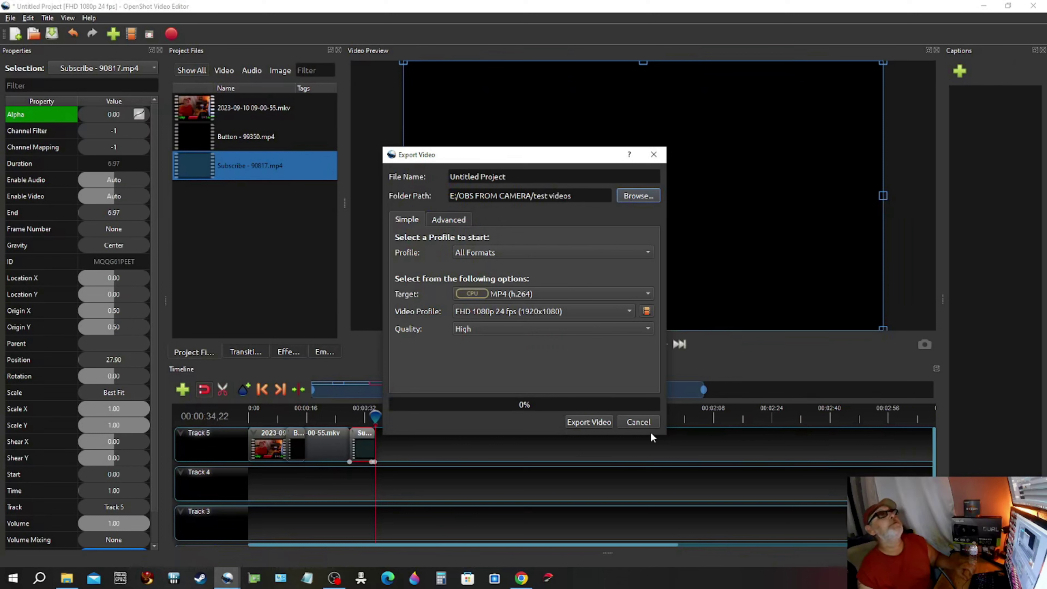
Clear the default file name of the video export
{"action": "left_click", "coordinate": [517, 176]}
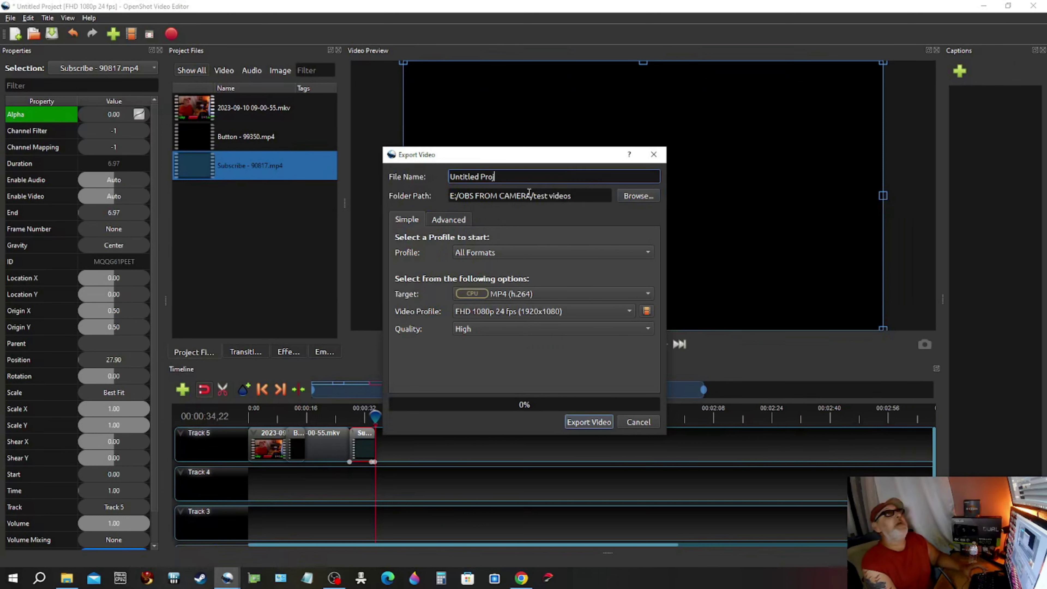
{"action": "key", "text": "BackSpace"}
{"action": "key", "text": "BackSpace"}
{"action": "key", "text": "BackSpace"}
{"action": "key", "text": "BackSpace"}
{"action": "key", "text": "BackSpace"}
{"action": "key", "text": "BackSpace"}
{"action": "key", "text": "BackSpace"}
{"action": "key", "text": "BackSpace"}
{"action": "key", "text": "BackSpace"}
{"action": "key", "text": "BackSpace"}
{"action": "key", "text": "BackSpace"}
{"action": "key", "text": "BackSpace"}
{"action": "key", "text": "BackSpace"}
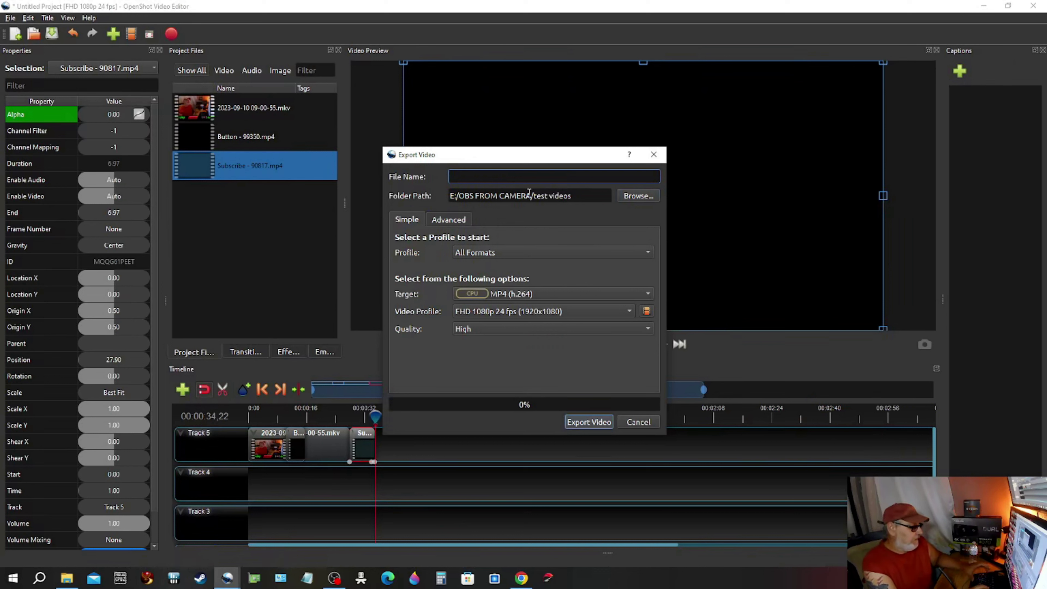